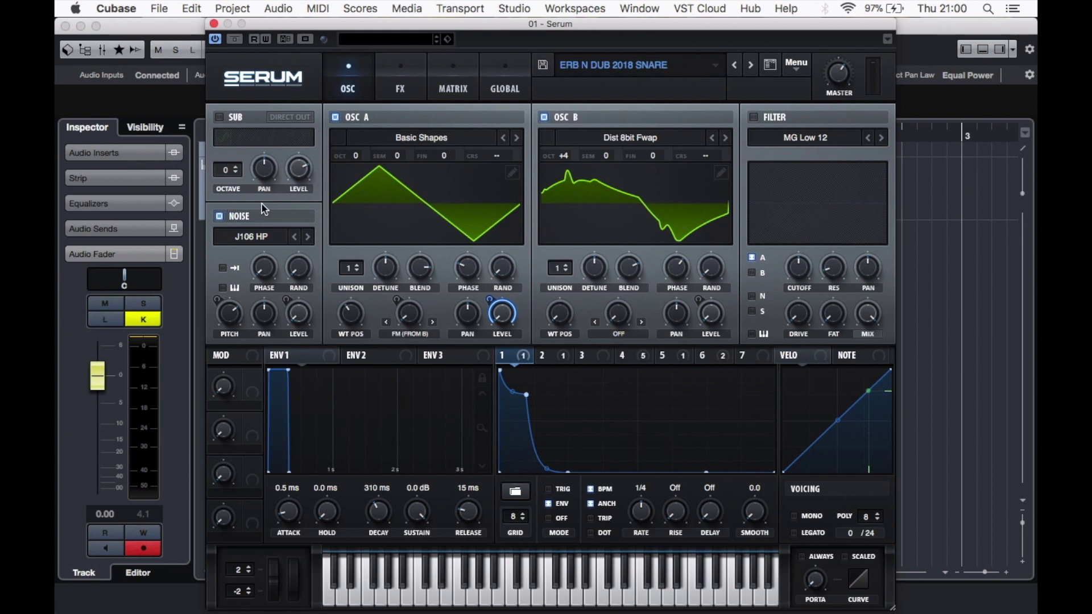
# Isolate OSC A by switching off the noise and OSC B, and check its Basic Shapes wavetable in the Analog category.
pyautogui.click(218, 218)
pyautogui.click(544, 117)
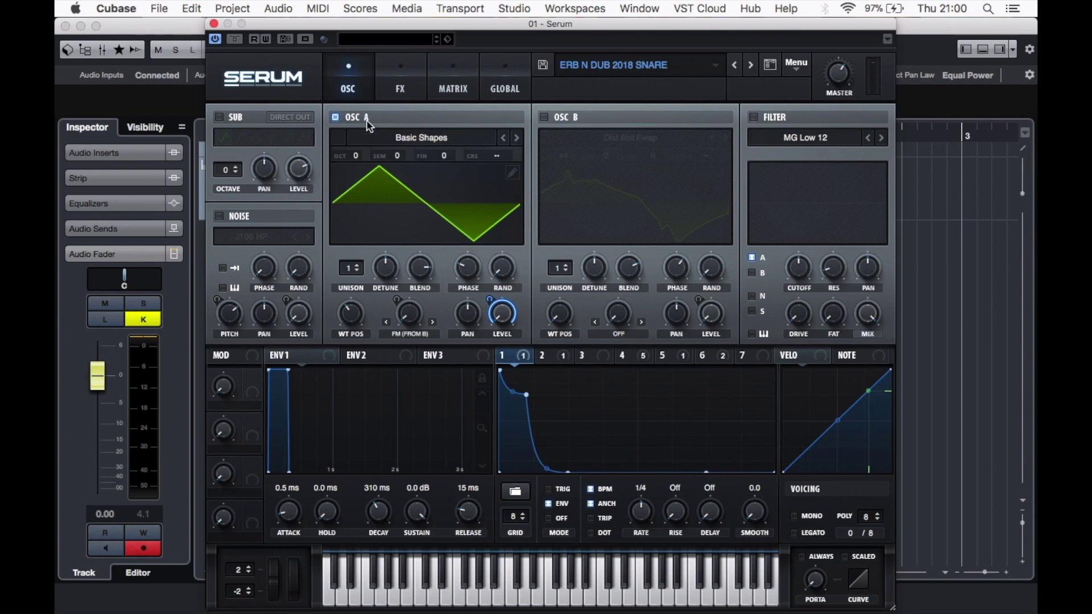
pyautogui.click(397, 195)
pyautogui.click(430, 139)
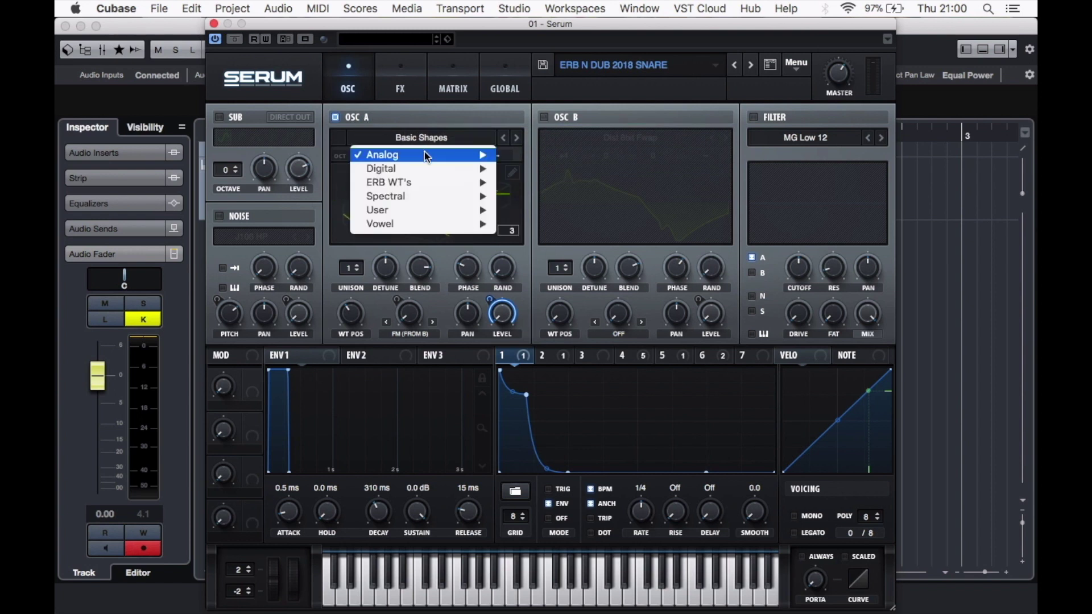
pyautogui.moveTo(424, 153)
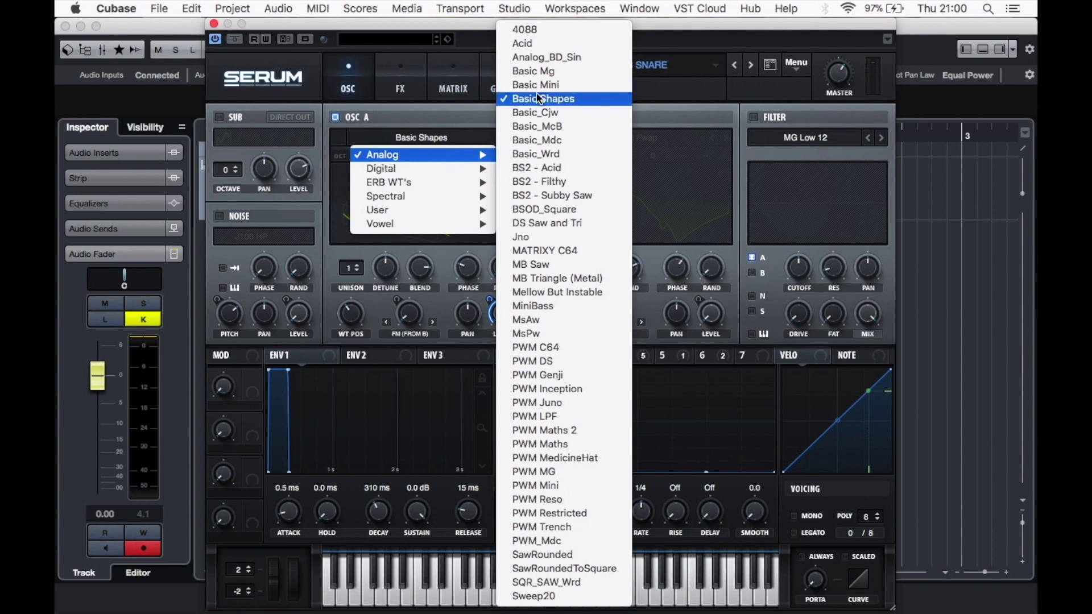
pyautogui.click(381, 126)
pyautogui.click(407, 207)
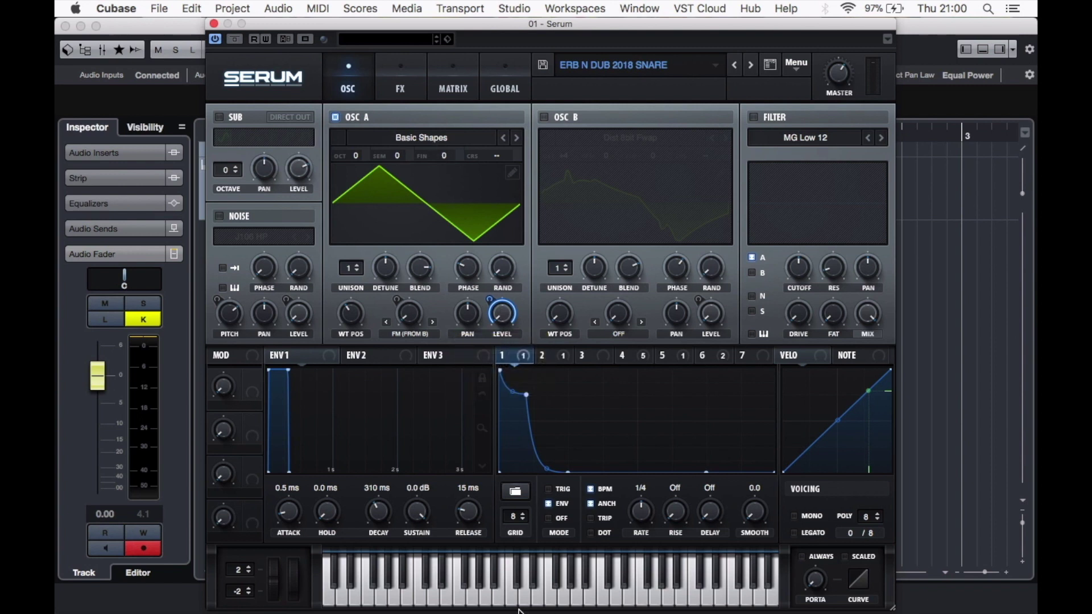
# Play one low note several times to audition OSC A on its own.
pyautogui.click(463, 600)
pyautogui.click(463, 599)
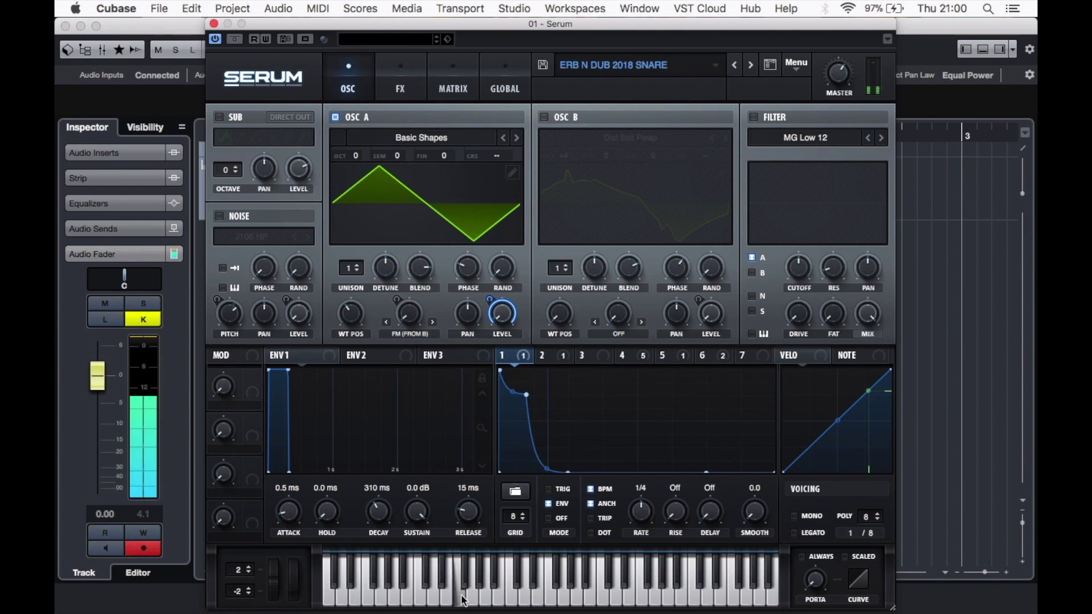
pyautogui.click(463, 600)
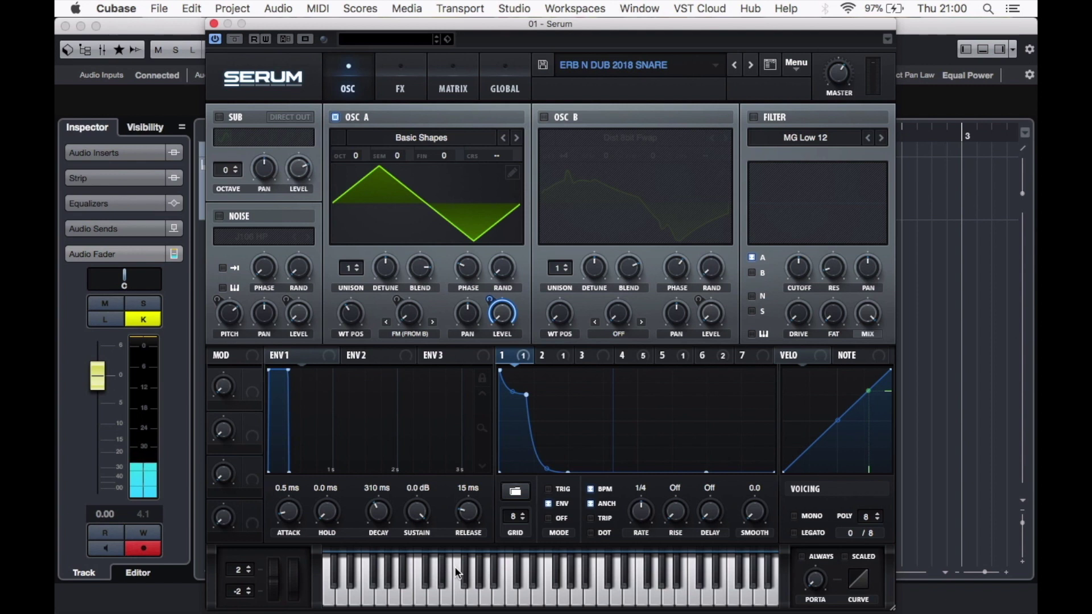
# Swap from OSC A to OSC B alone and check its Dist 8bit Fwap wavetable in the Digital category.
pyautogui.click(335, 117)
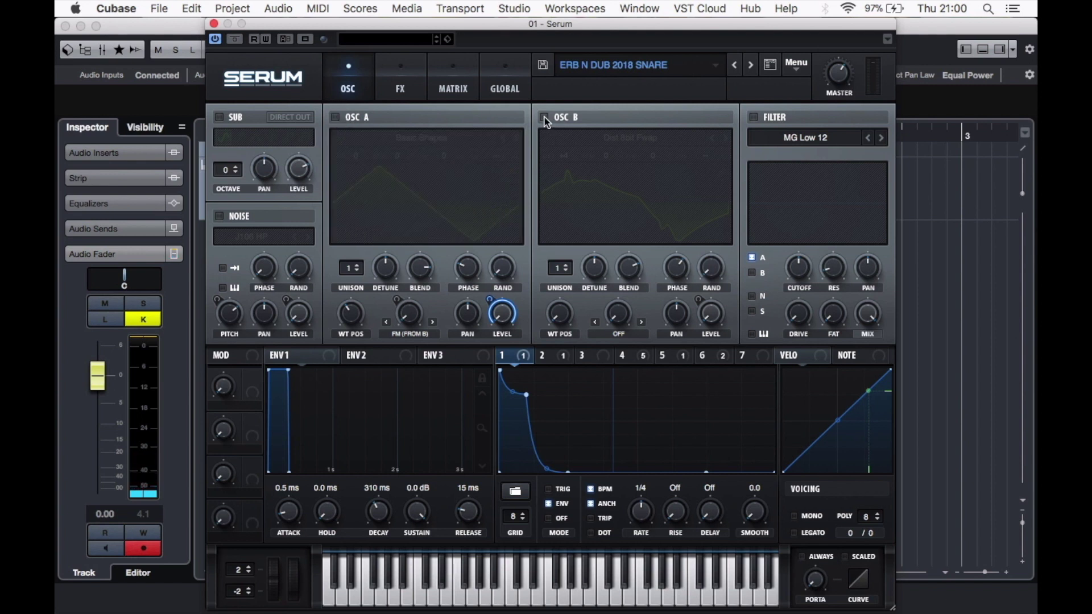
pyautogui.click(544, 117)
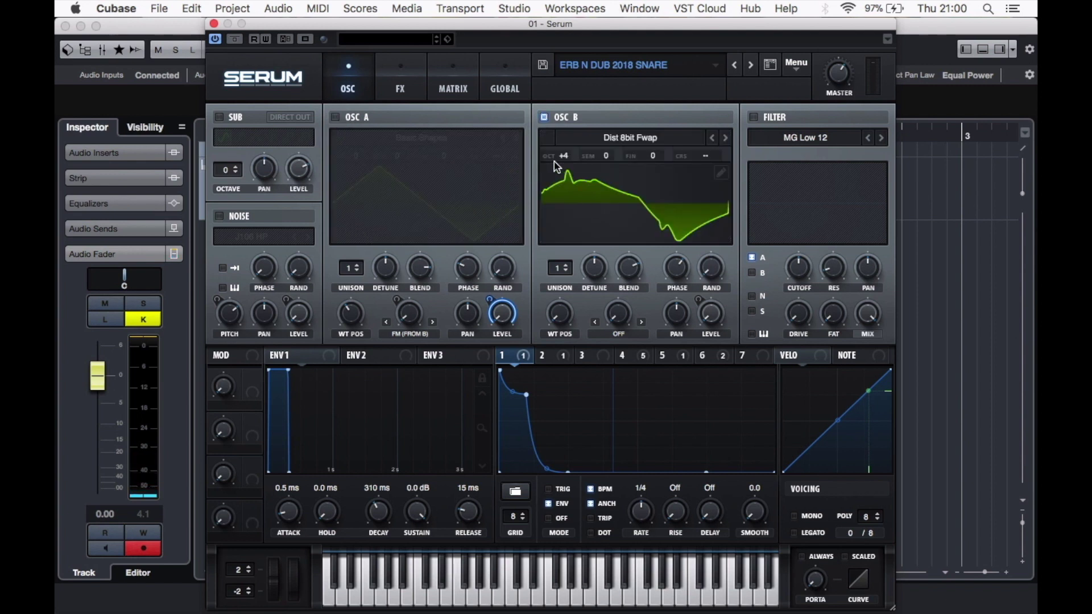
pyautogui.click(618, 138)
pyautogui.moveTo(607, 165)
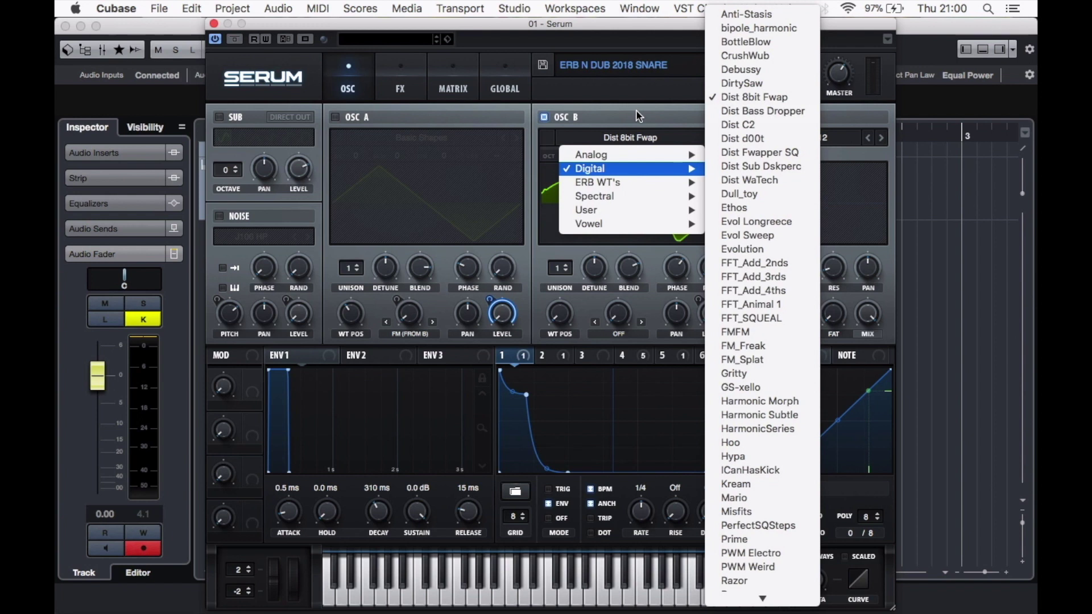
pyautogui.click(607, 112)
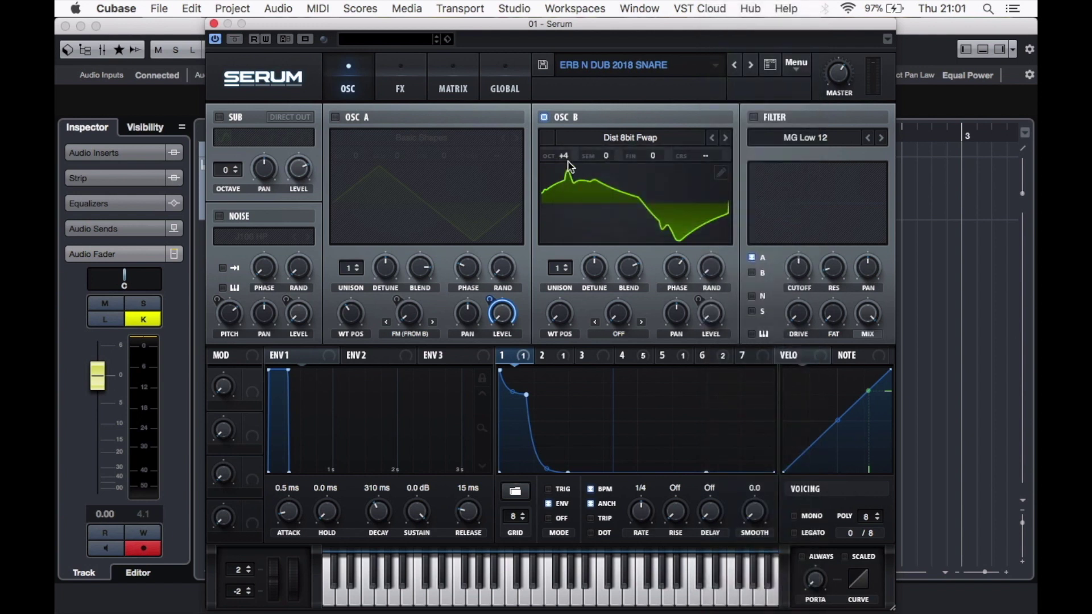
# Display LFO 6 and increase its modulation amount on OSC B's level, playing low test notes to compare.
pyautogui.click(702, 356)
pyautogui.click(469, 597)
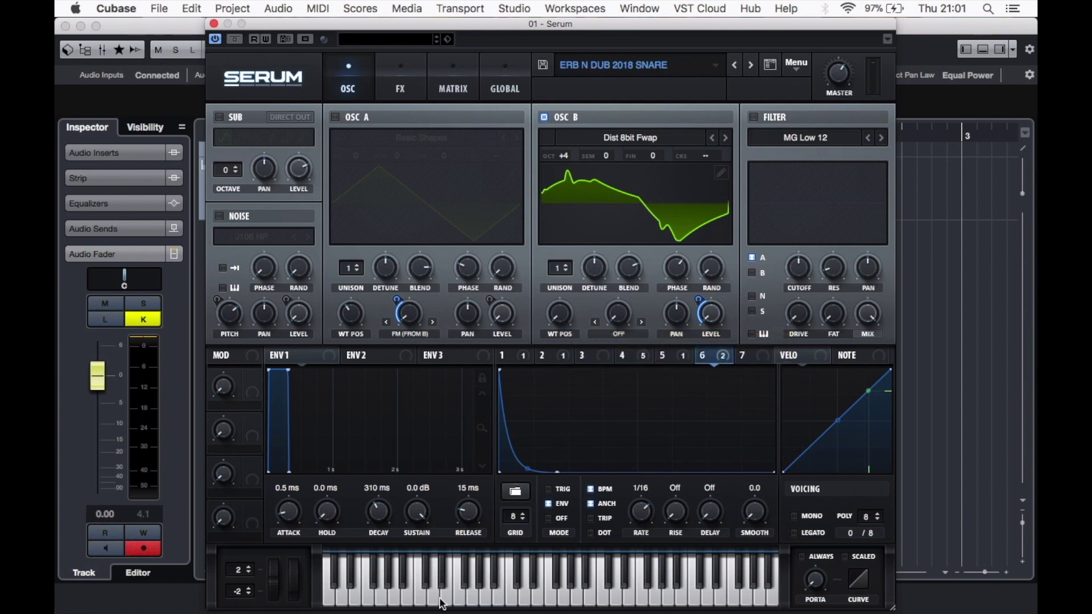
pyautogui.click(460, 597)
pyautogui.click(459, 597)
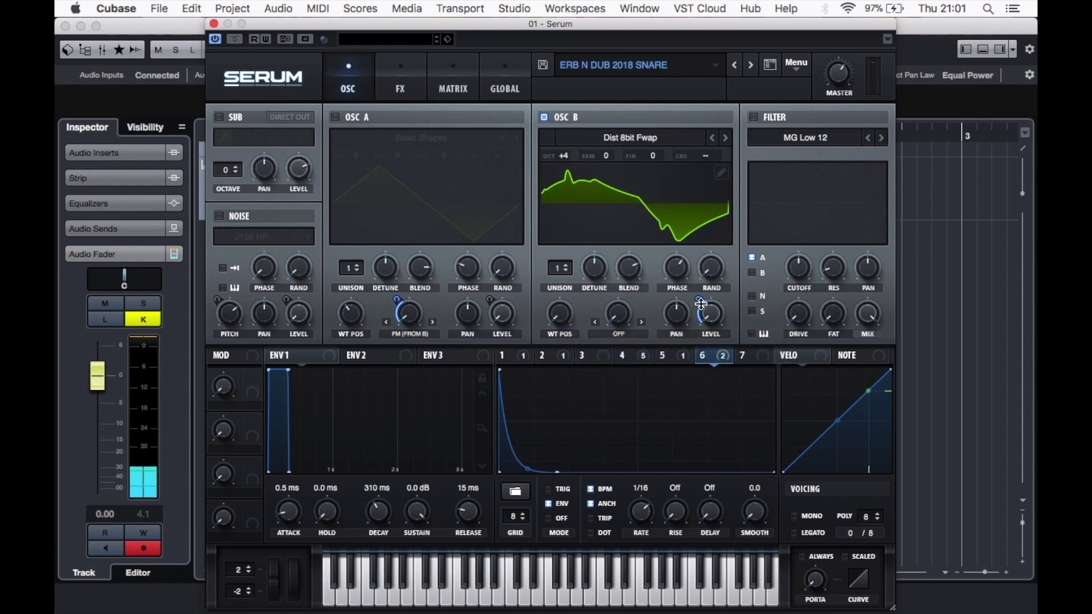
pyautogui.click(458, 597)
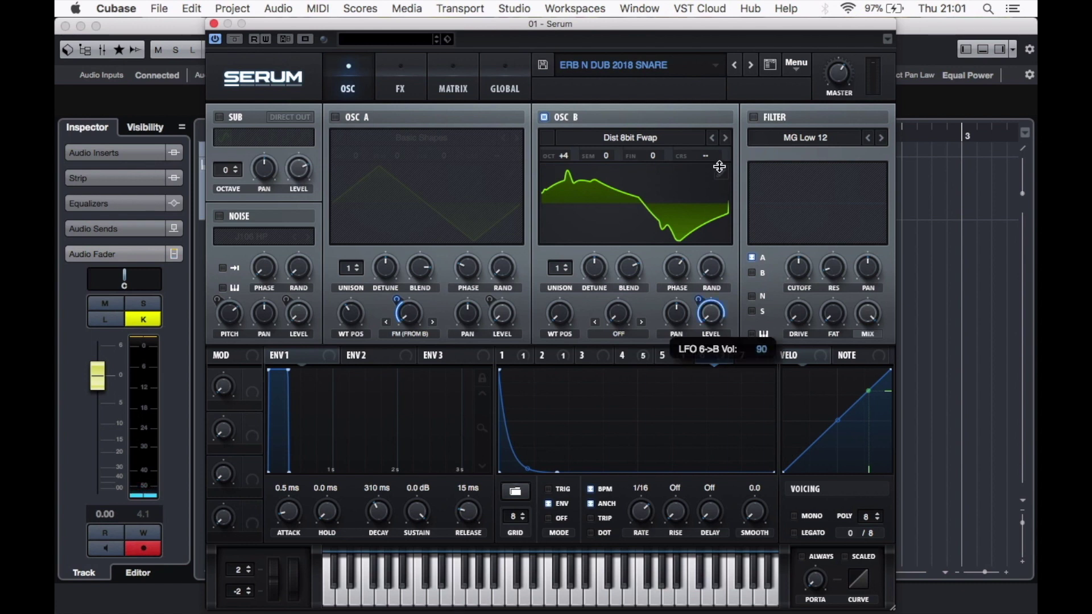
pyautogui.click(458, 597)
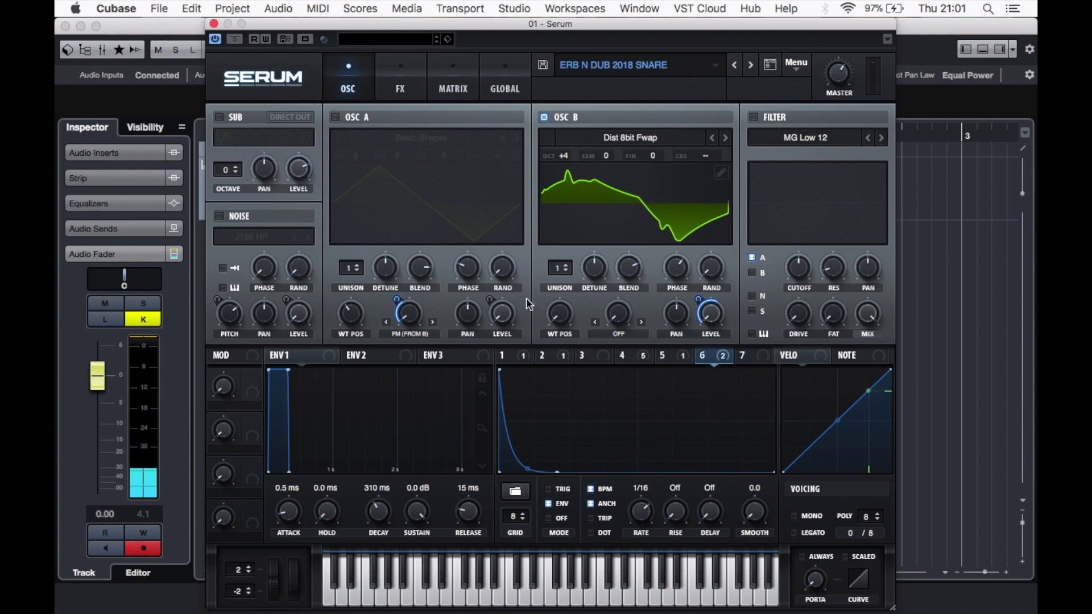
# Check OSC A's FM (From B) control, re-enable OSC A alongside OSC B, and audition both together.
pyautogui.rightClick(403, 315)
pyautogui.click(588, 142)
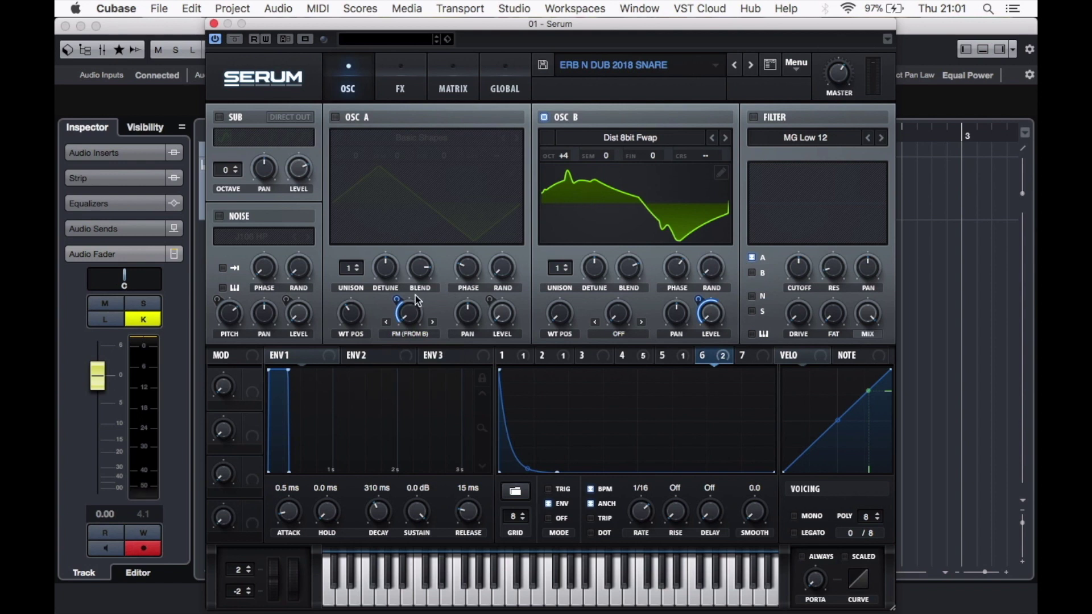
pyautogui.click(335, 117)
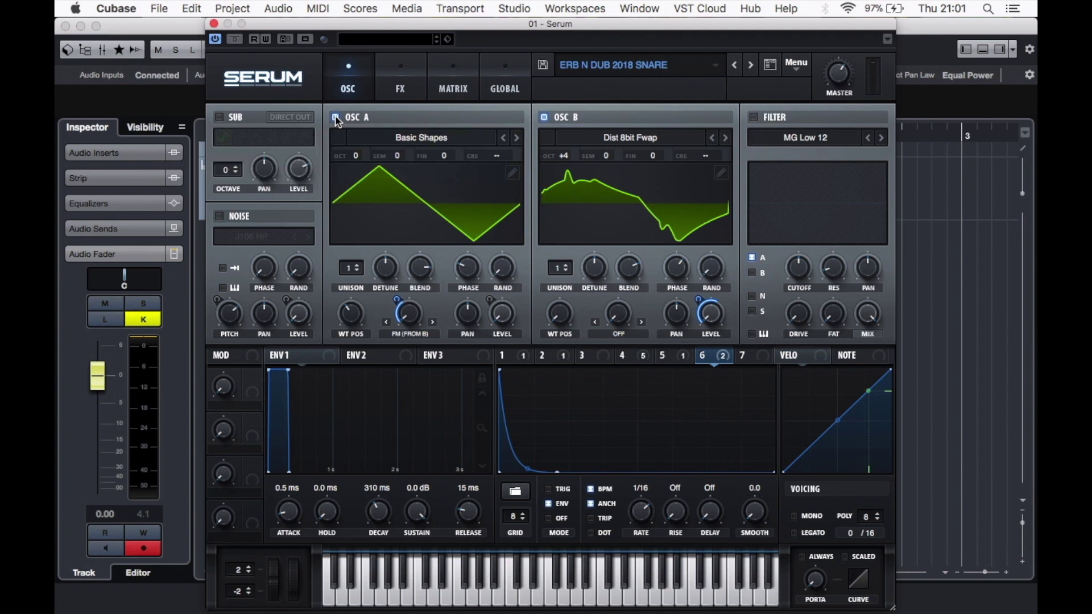
pyautogui.click(461, 604)
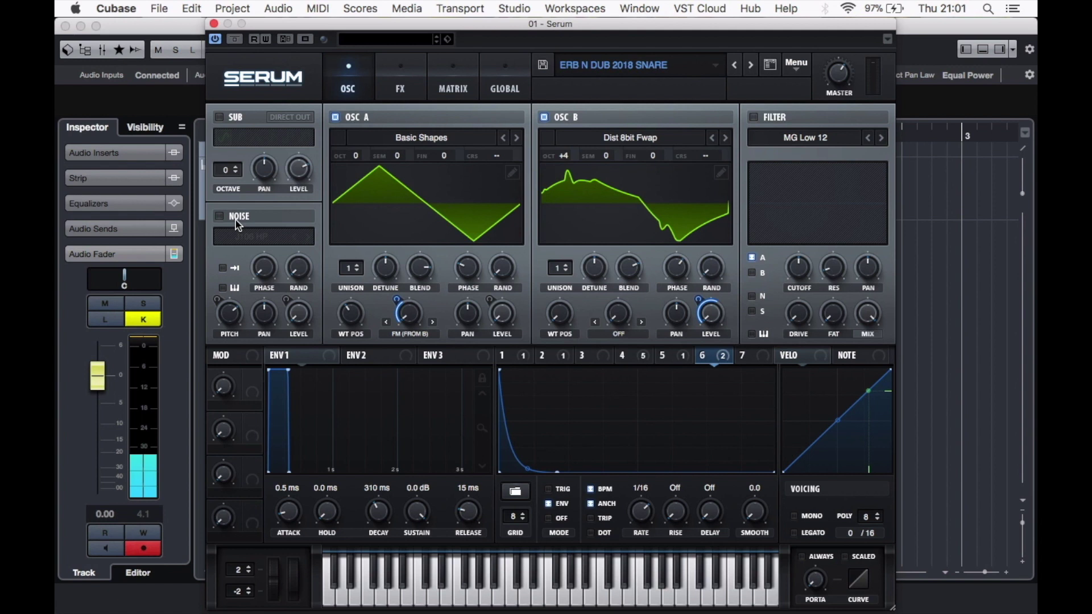
# Enable the J106 HP noise oscillator and audition it with LFO 2, its level modulator, displayed.
pyautogui.moveTo(237, 224)
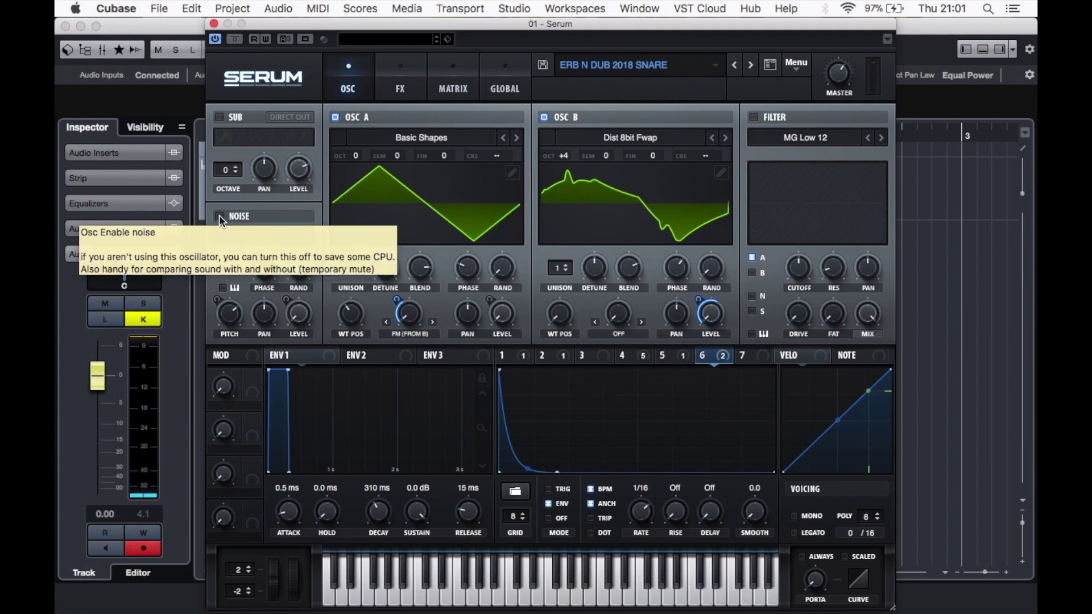
pyautogui.click(220, 215)
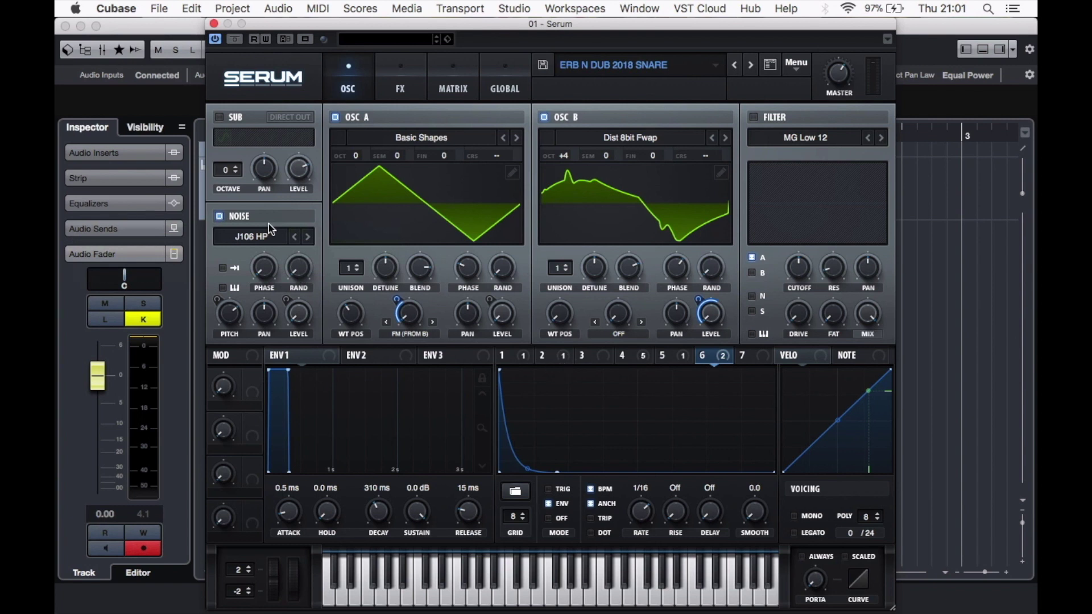
pyautogui.click(555, 361)
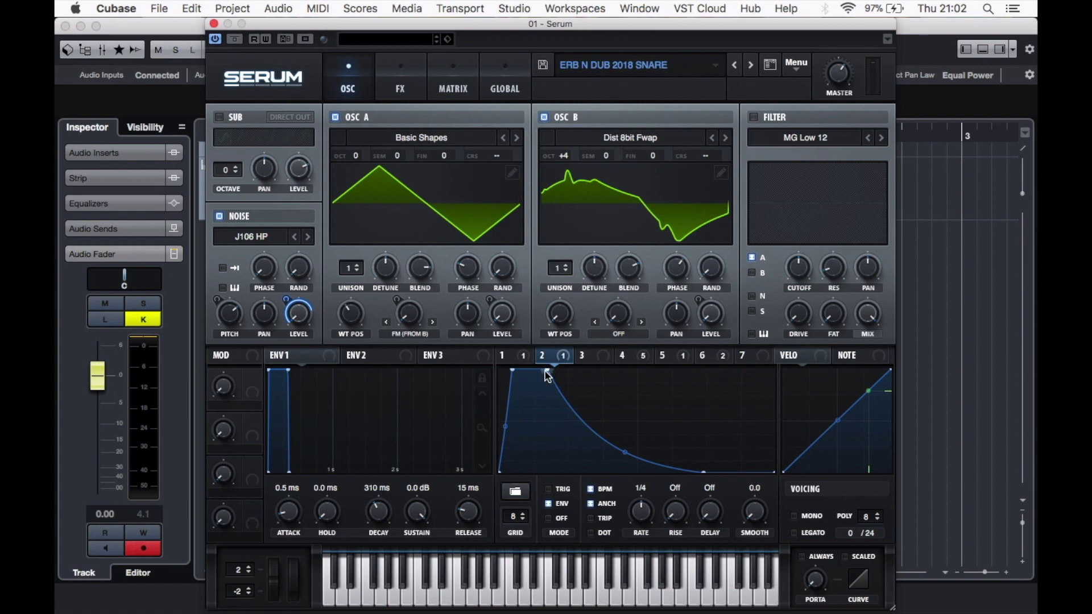
pyautogui.click(460, 601)
pyautogui.click(460, 600)
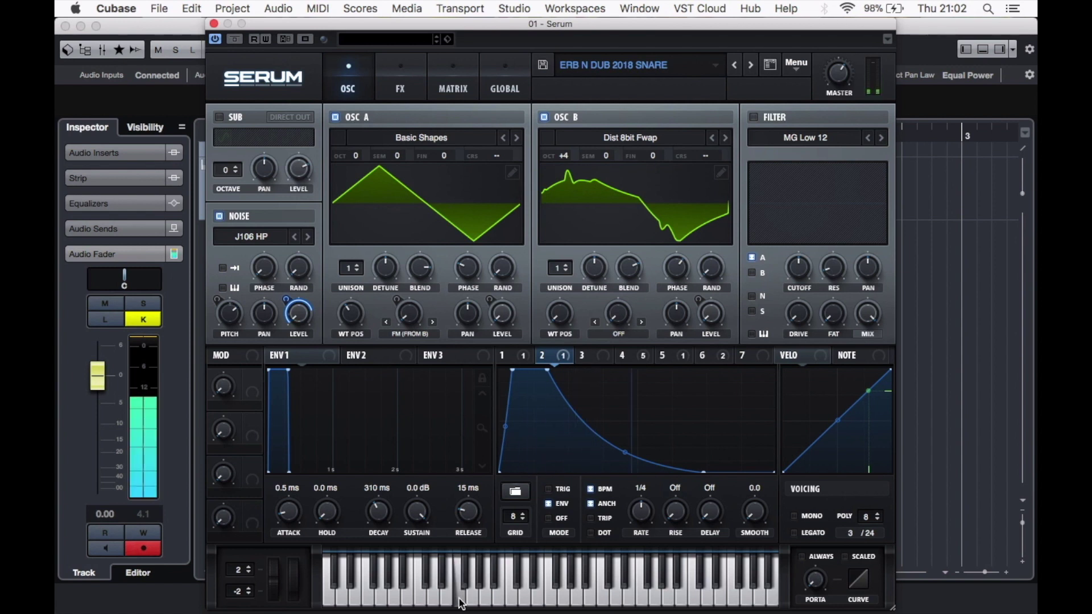
# Steepen LFO 2's decay curve and adjust the end of its peak plateau, playing test notes to judge the noise tail.
pyautogui.moveTo(546, 369); pyautogui.dragTo(525, 365)
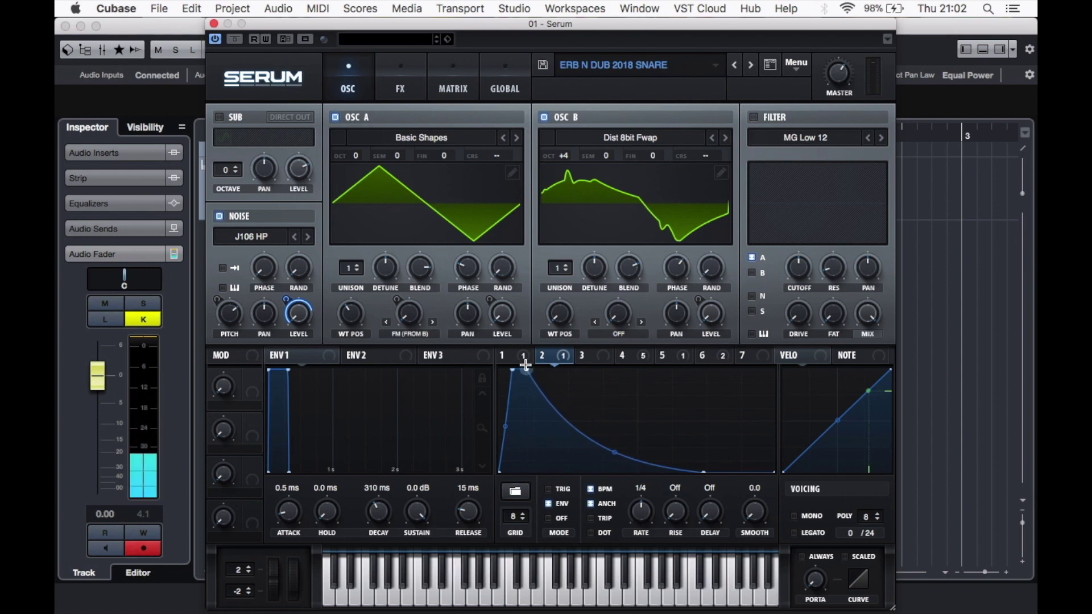
pyautogui.moveTo(614, 452); pyautogui.dragTo(601, 481)
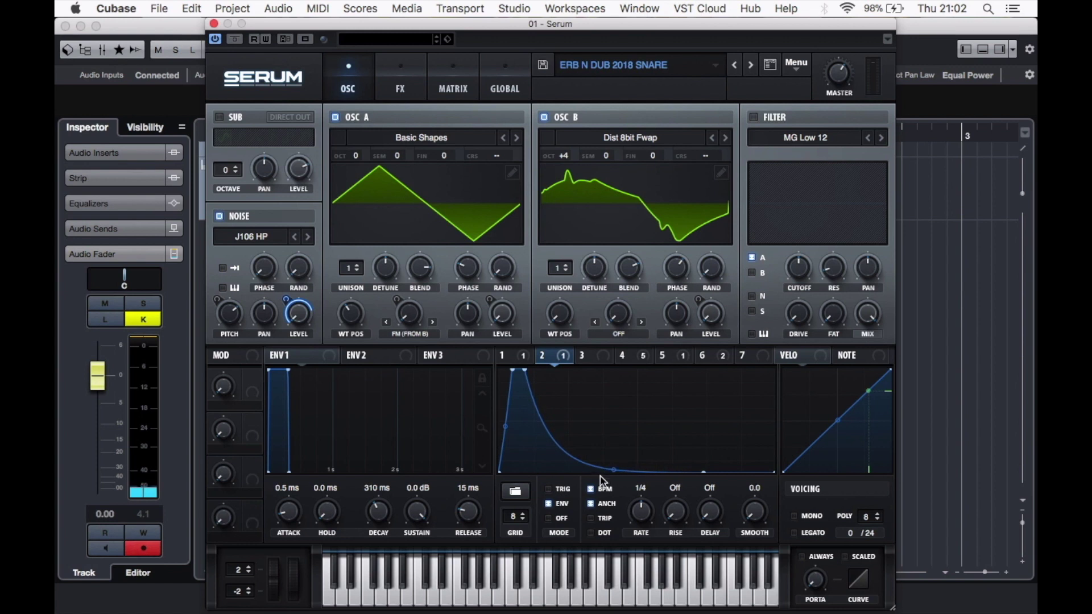
pyautogui.click(462, 603)
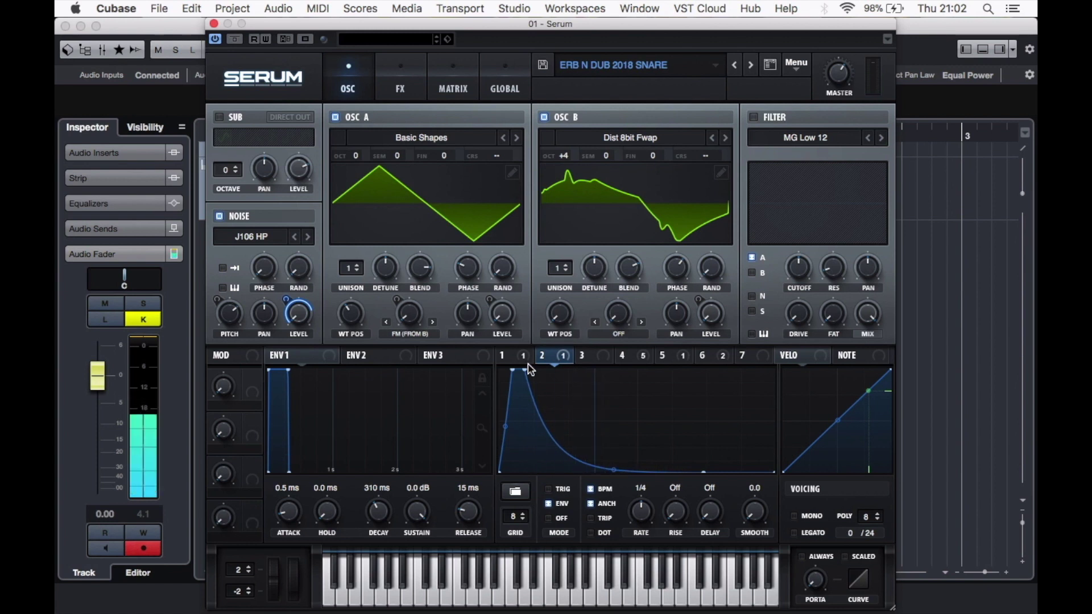
pyautogui.moveTo(526, 371); pyautogui.dragTo(543, 370)
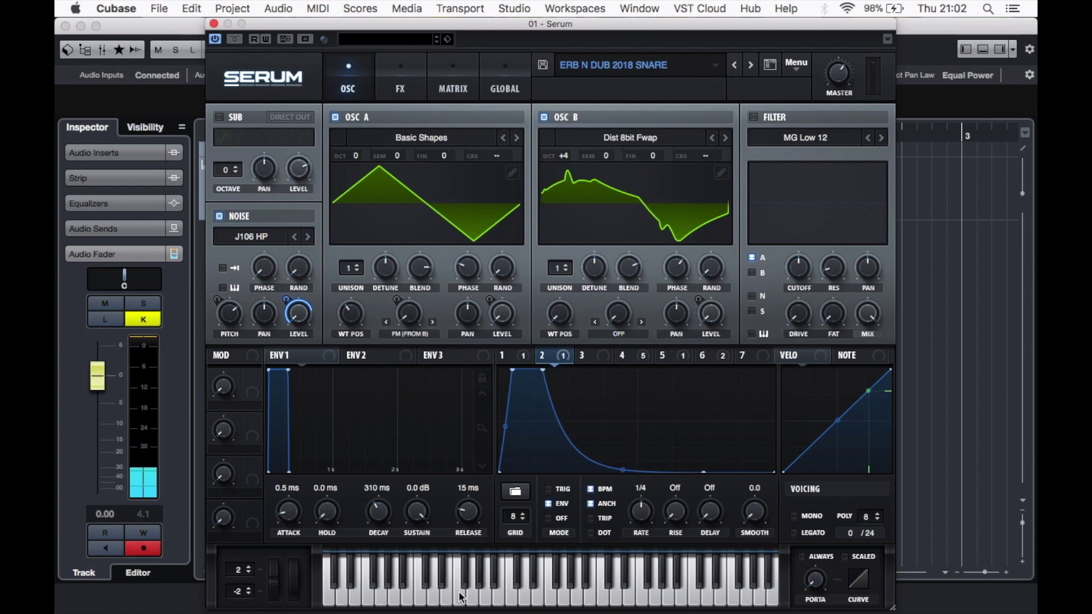
pyautogui.click(458, 598)
pyautogui.click(458, 598)
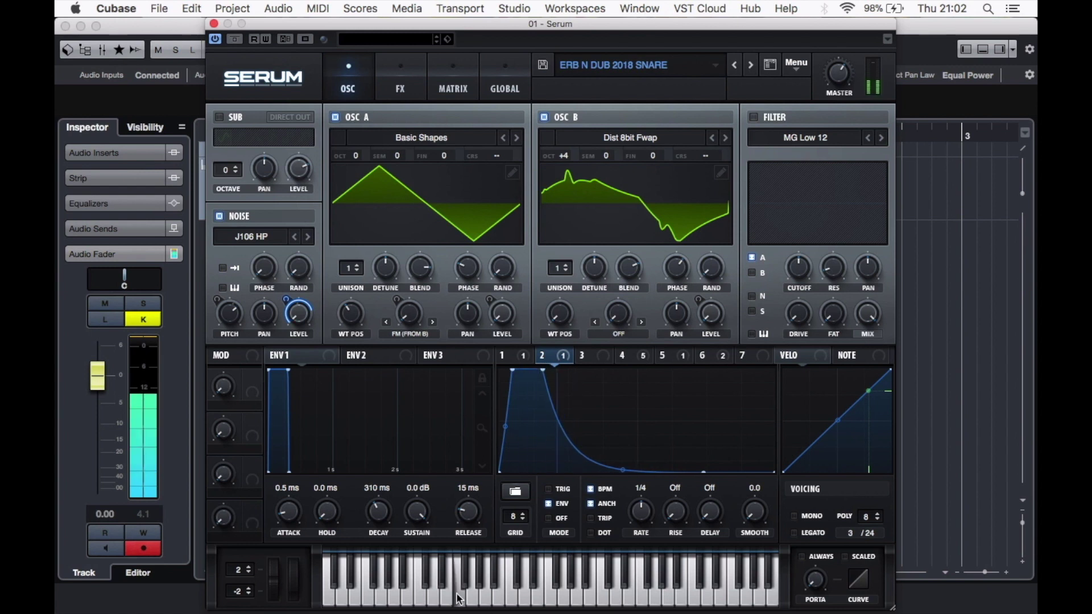
# Remove the EQ from the effects chain and audition the snare with LFO 5, the distortion drive's modulator, displayed.
pyautogui.click(402, 91)
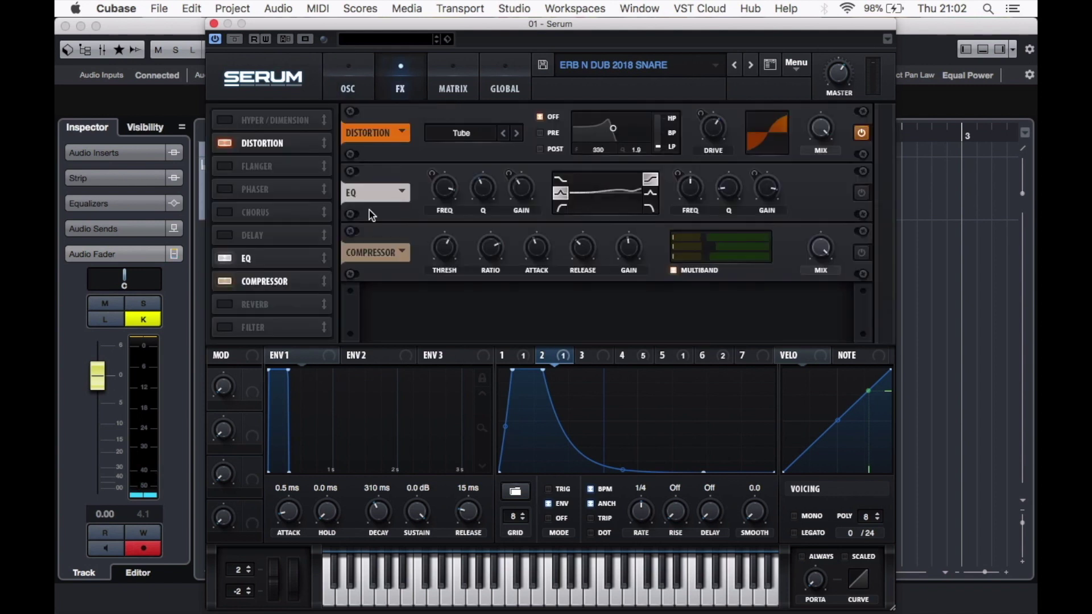
pyautogui.click(225, 259)
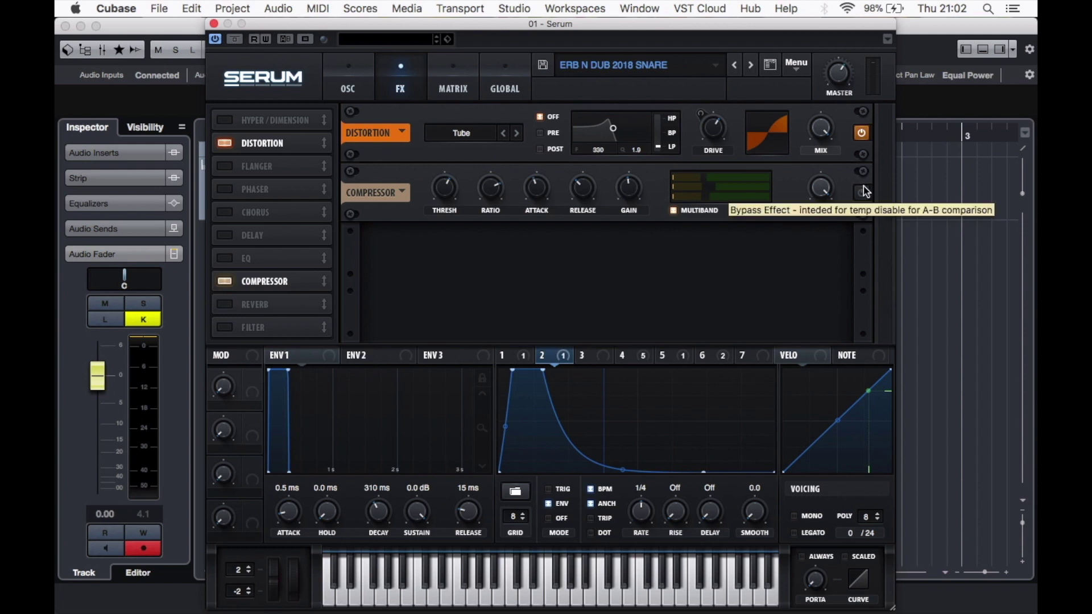
pyautogui.click(629, 359)
pyautogui.click(672, 359)
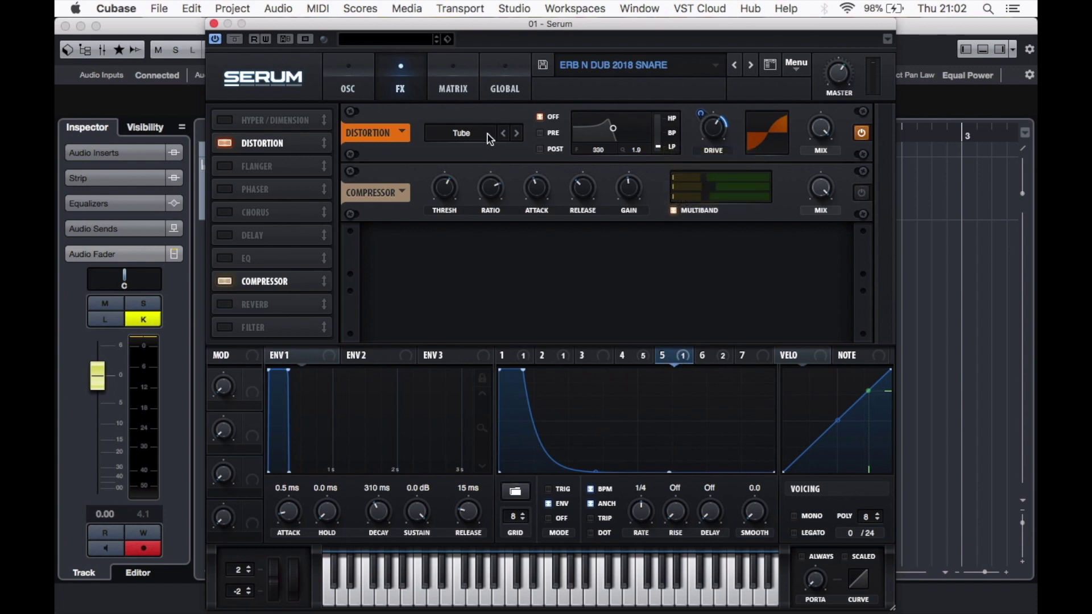
pyautogui.click(456, 600)
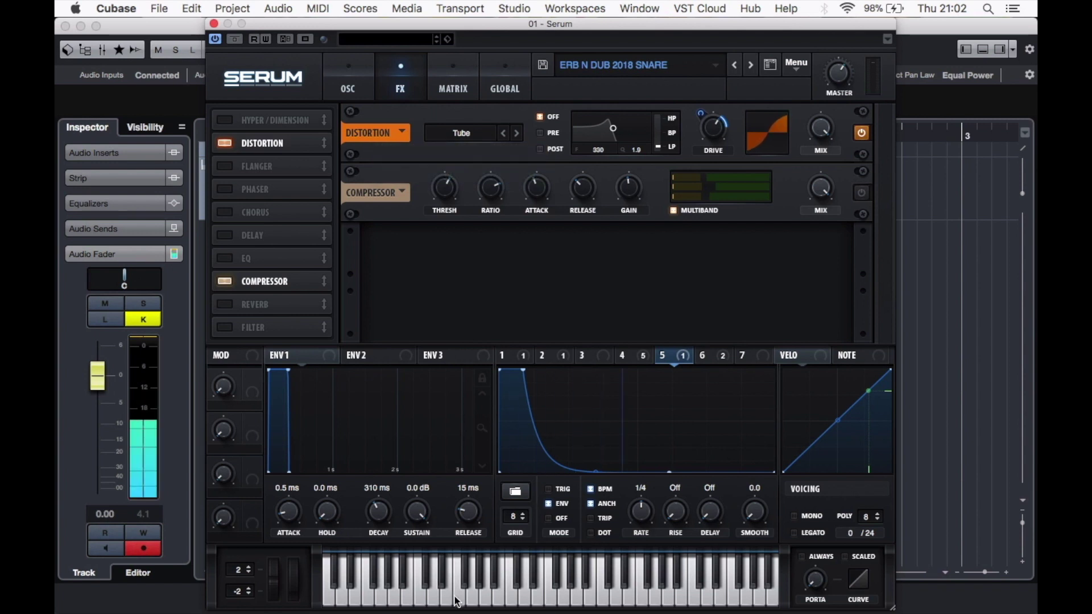
# Compare the snare with the multiband compressor active and bypassed, leave it bypassed, and return to the oscillator page.
pyautogui.click(861, 192)
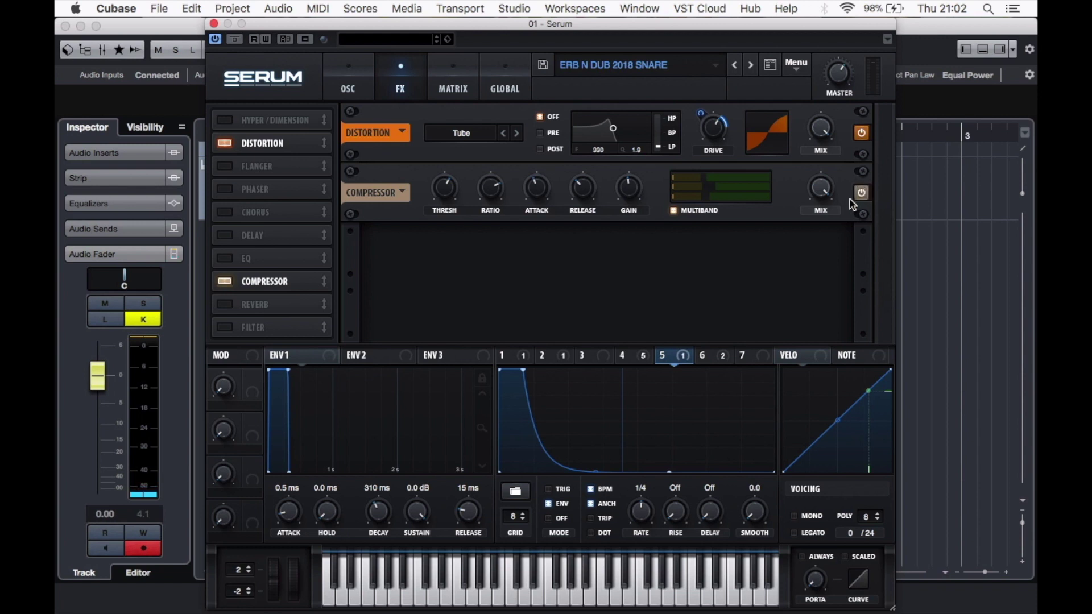
pyautogui.click(464, 600)
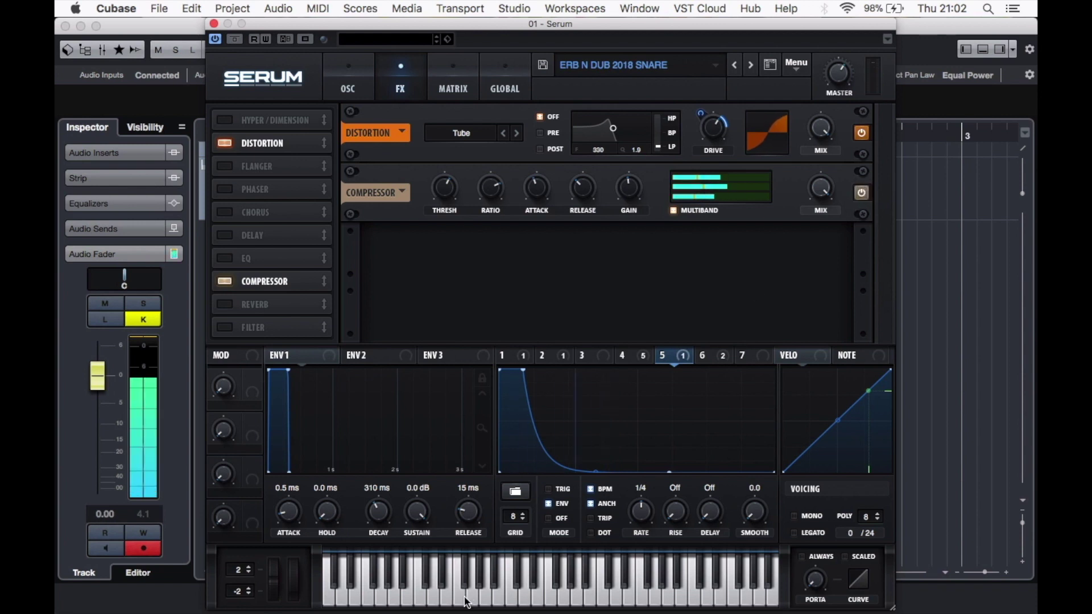
pyautogui.click(861, 193)
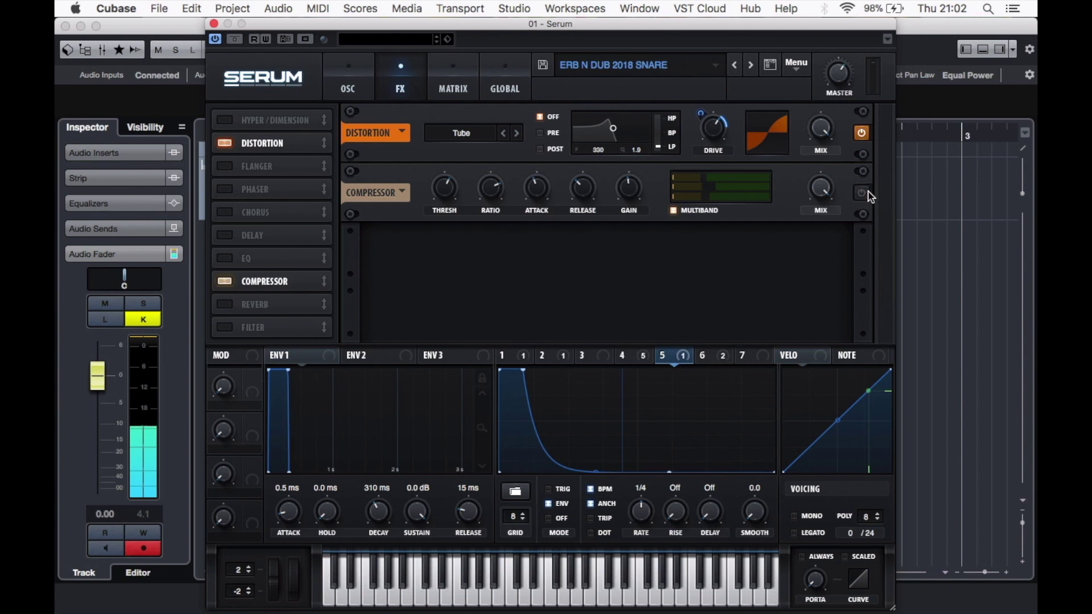
pyautogui.click(460, 592)
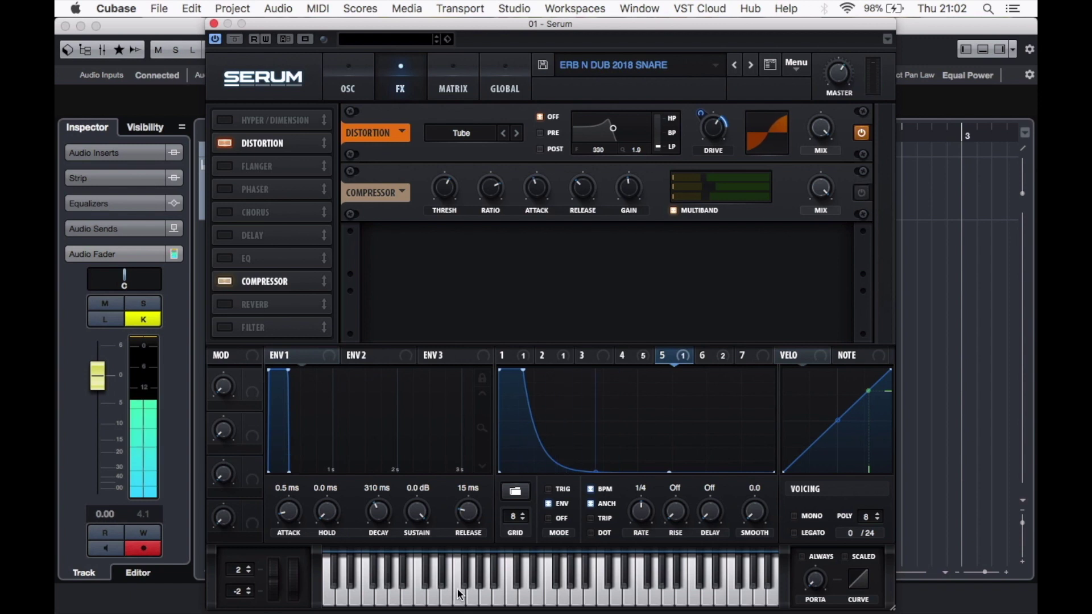
pyautogui.click(348, 86)
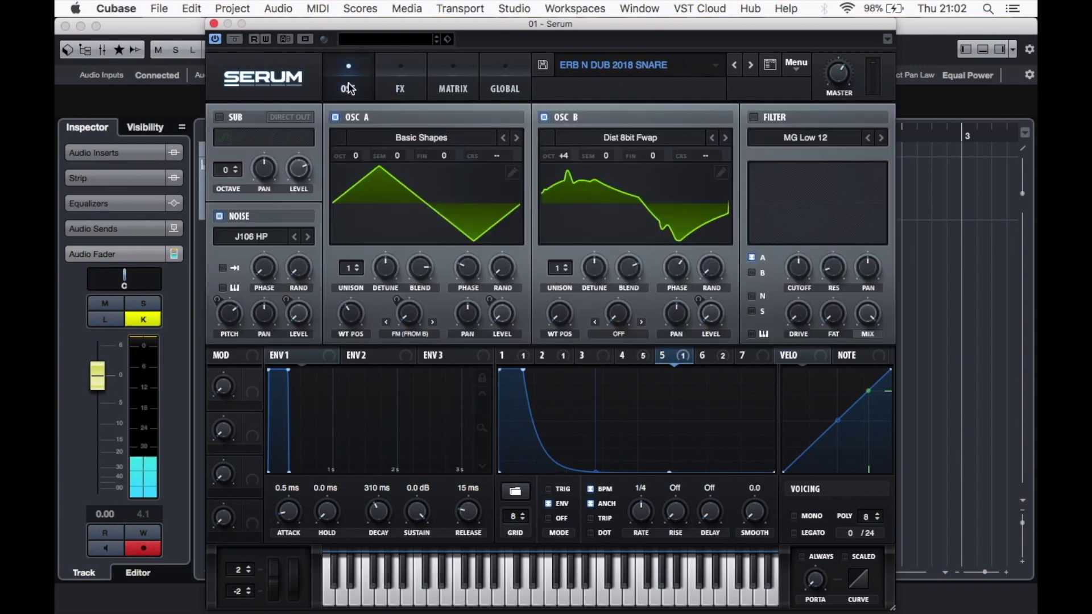